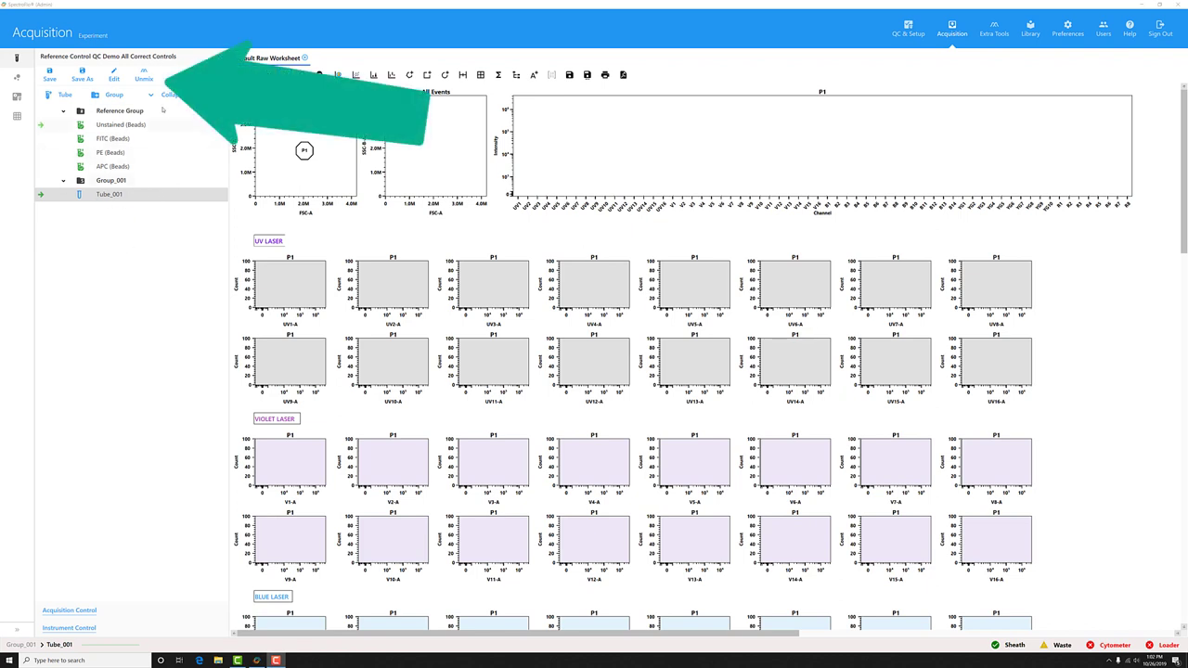
Start unmixing and, at Identify Positive/Negative Populations, drag the unstained P1 gate onto the bead cluster.
click(144, 78)
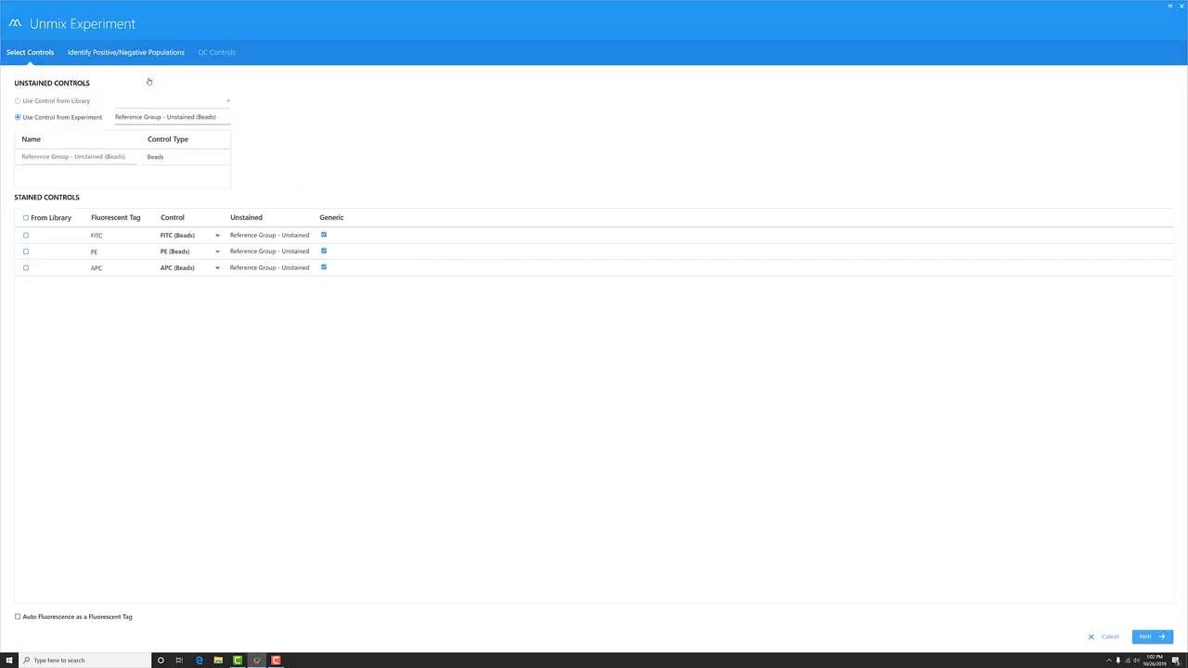
click(1147, 637)
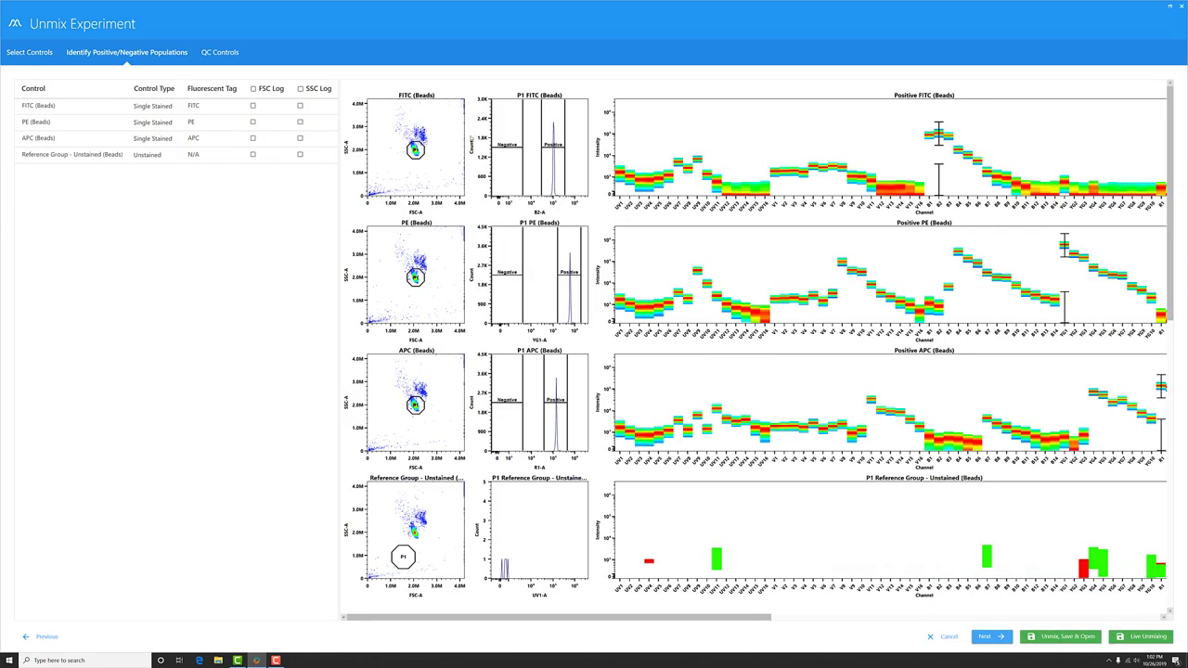
click(416, 149)
click(583, 188)
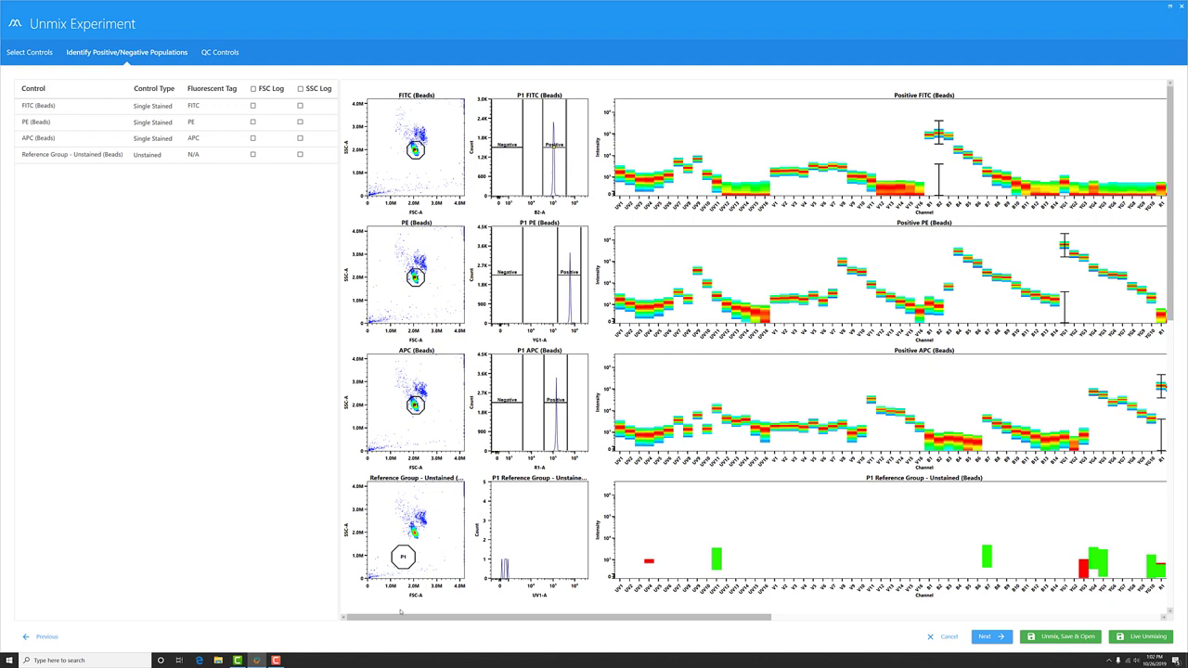
click(402, 557)
drag(403, 557, 412, 535)
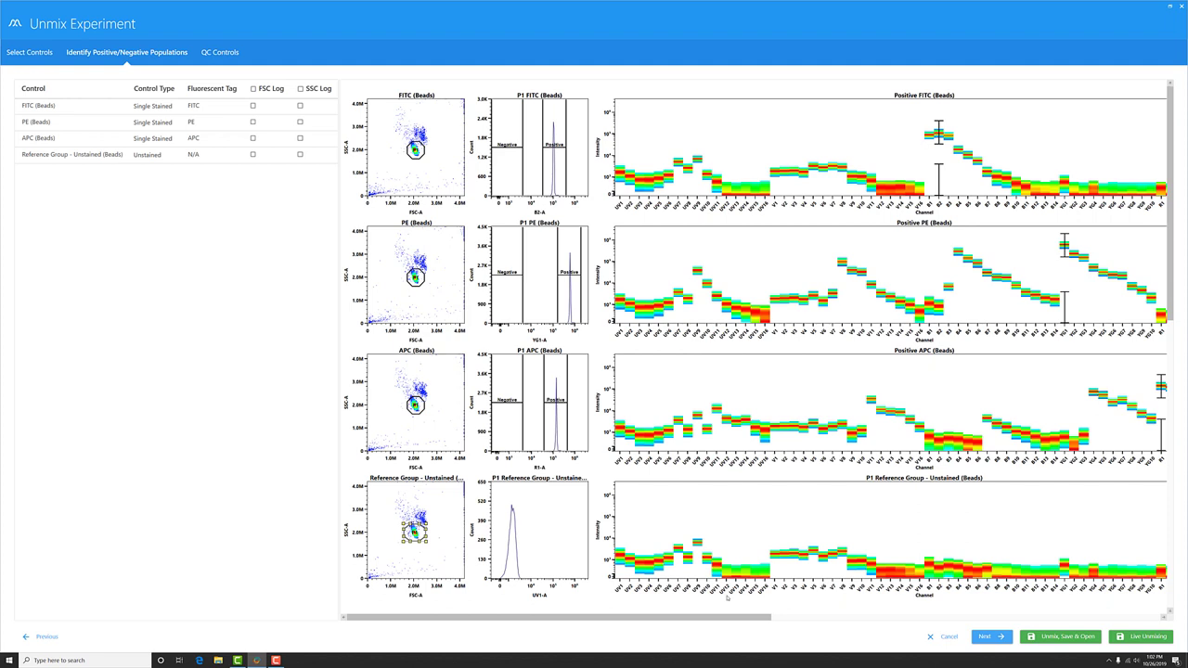
drag(727, 617, 803, 617)
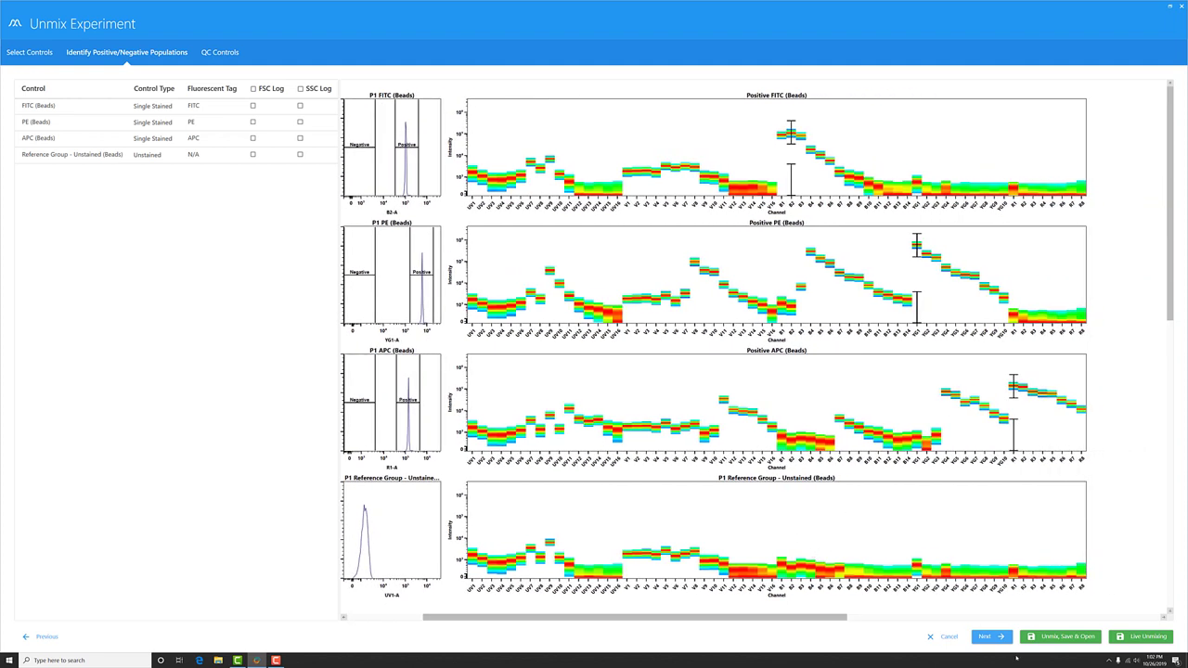
Advance to QC Controls showing FITC, PE and APC profiles with similarity 0.99711, 0.9987, 0.99946.
click(992, 637)
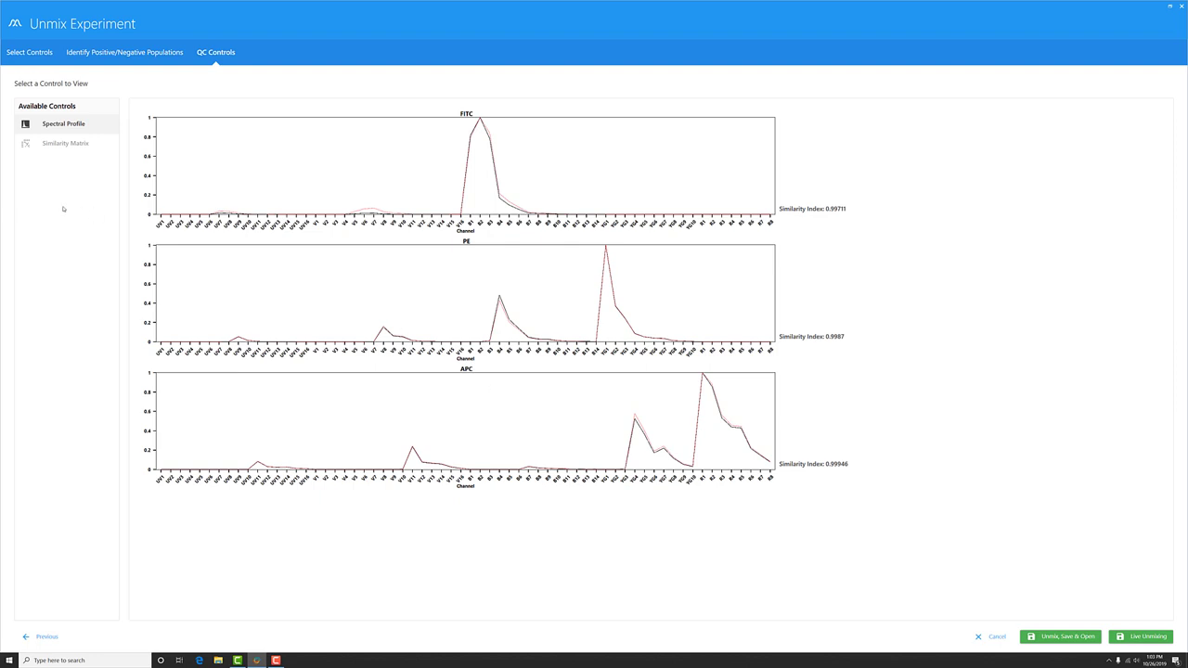
Display the Similarity Matrix with numeric similarity index values for FITC, PE and APC.
click(60, 145)
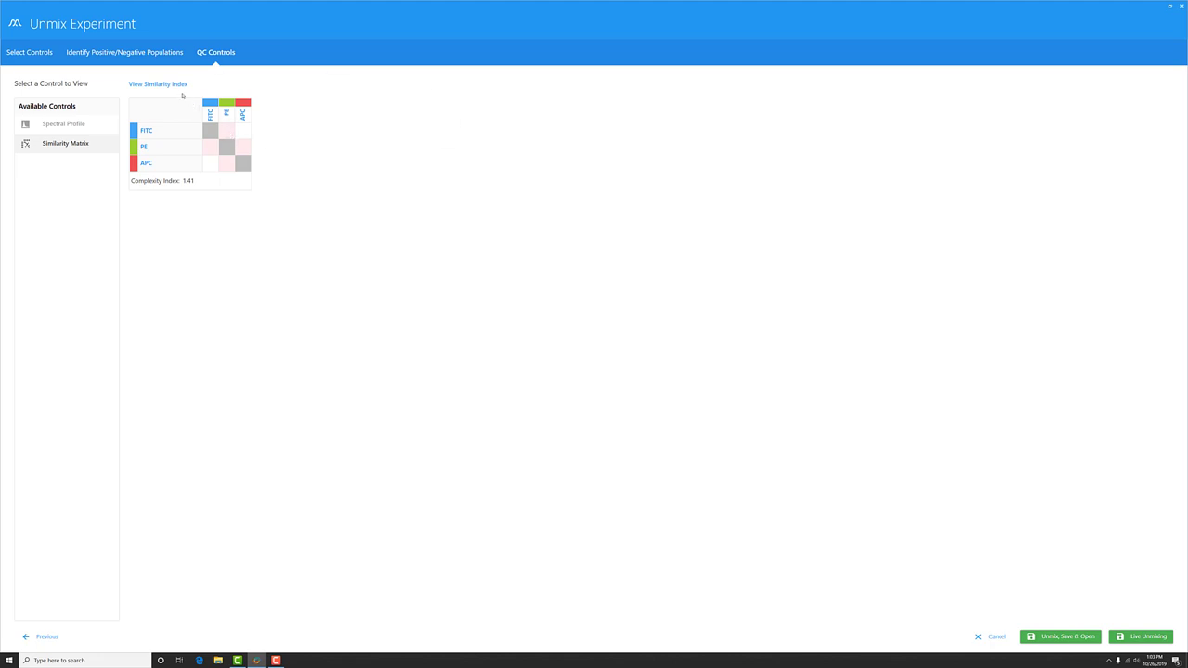
click(158, 85)
Cancel the Unmix wizard and save changes to the current experiment.
click(994, 638)
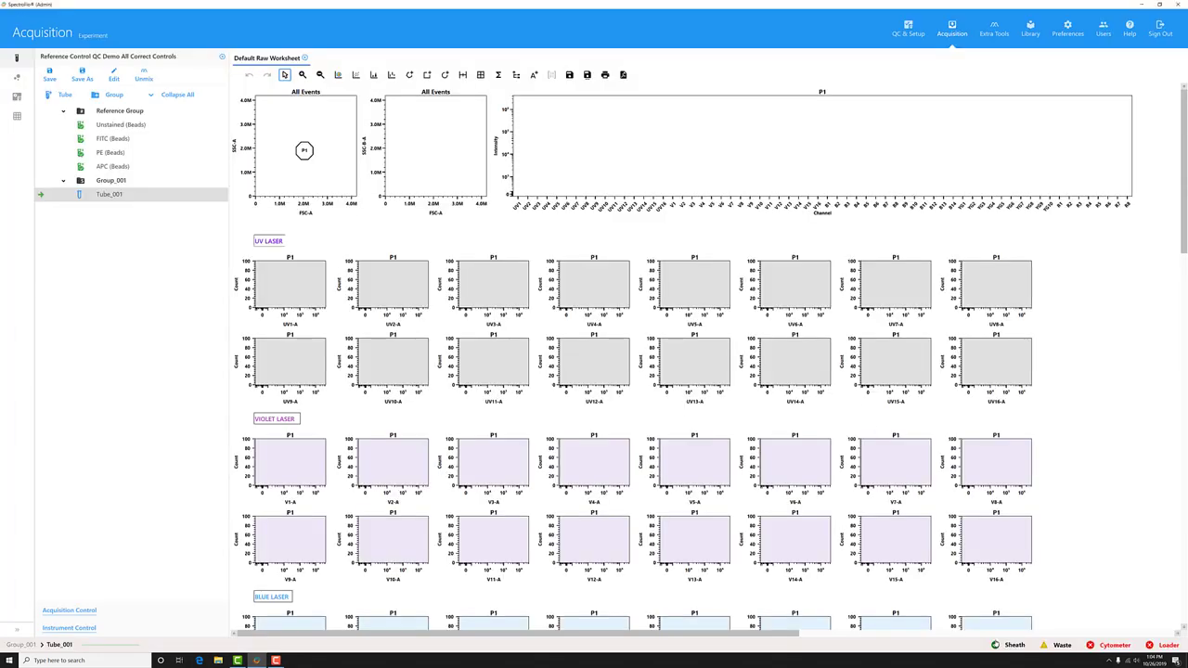
click(144, 71)
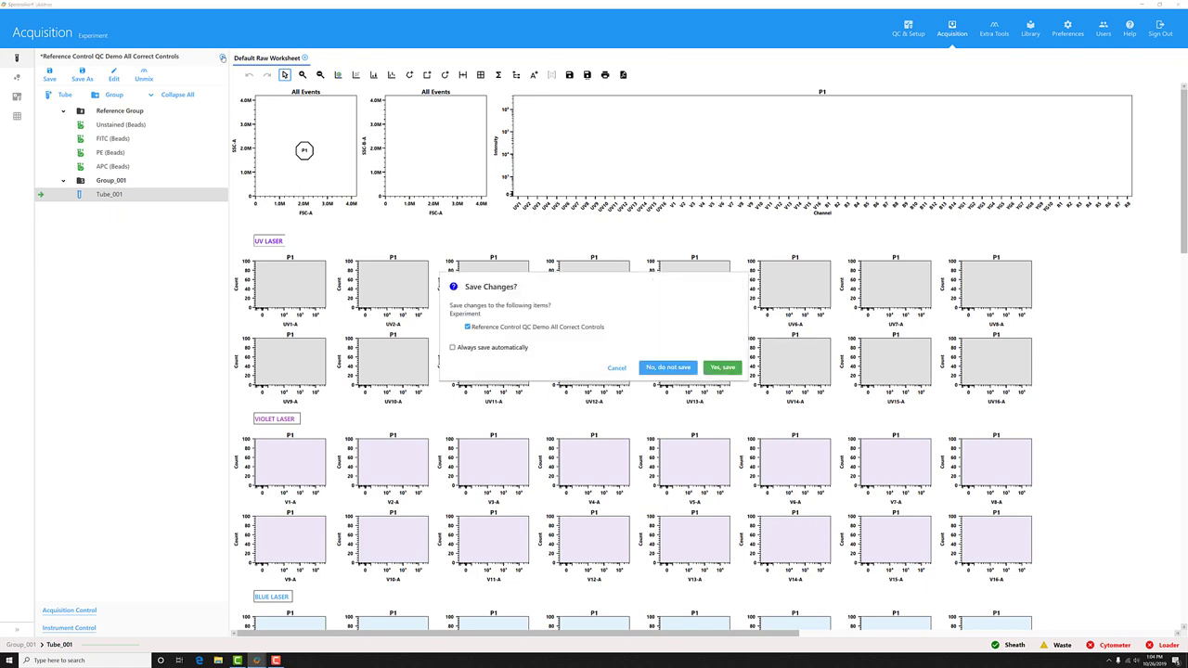
click(722, 367)
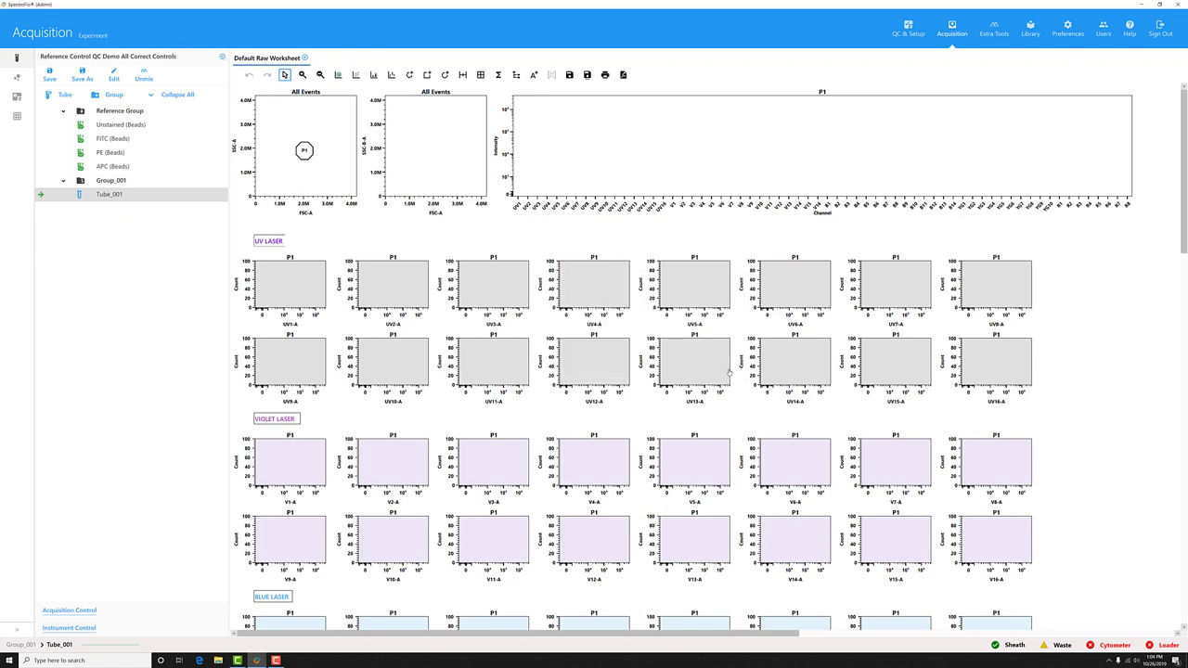
Open Reference Control QC Demo 1 Wrong Control from My Experiments and expand its Reference Group.
click(83, 146)
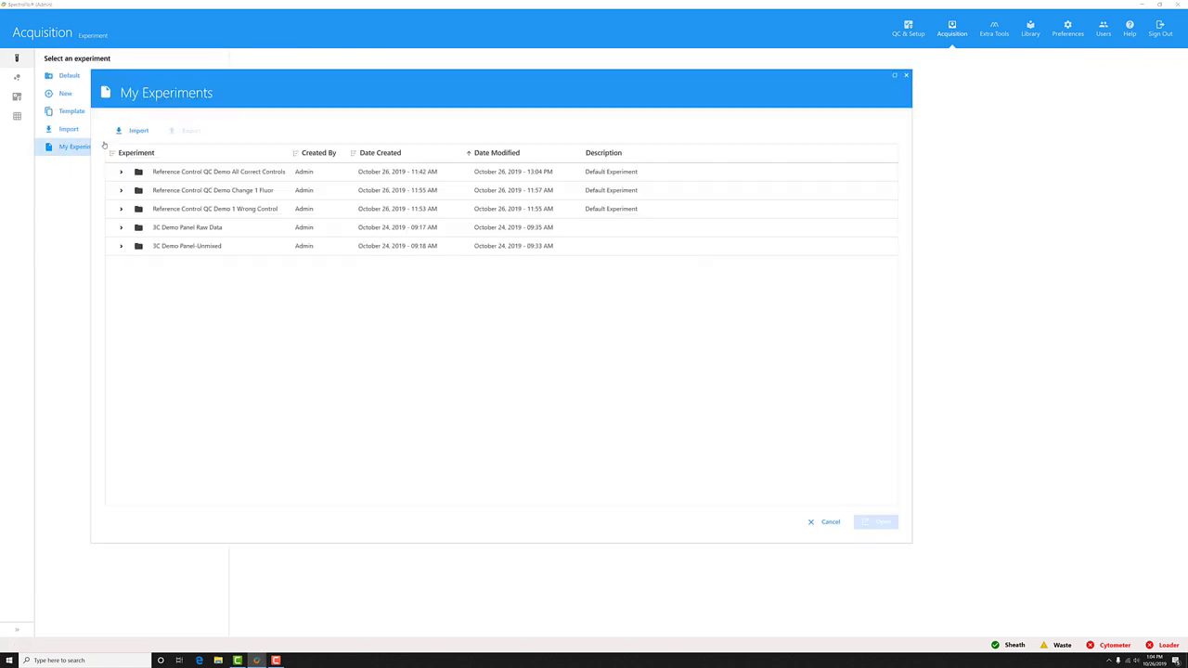
double_click(227, 209)
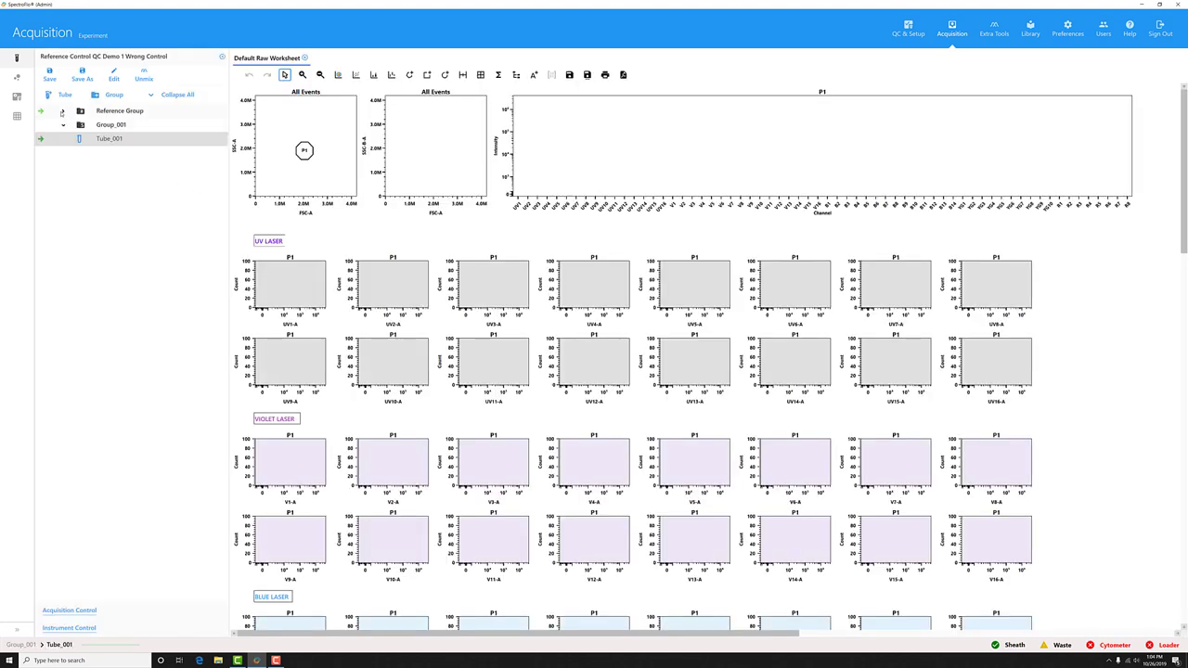
click(62, 111)
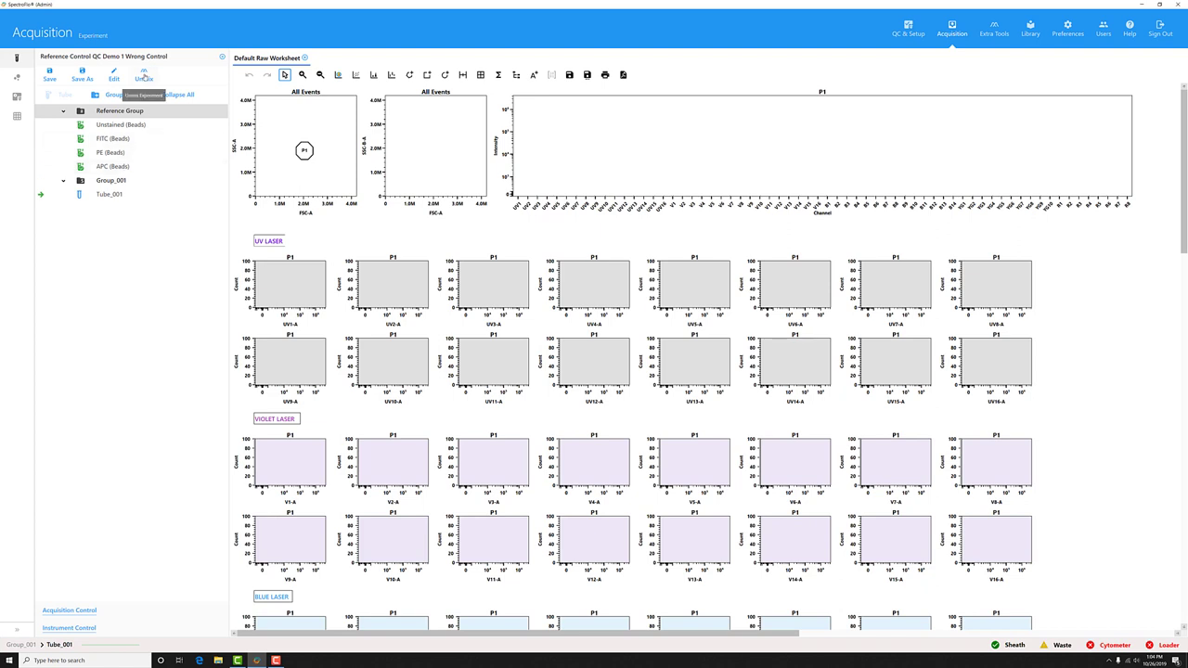
Start unmixing and move and shrink the FITC P1 gate onto its bead cluster.
click(144, 78)
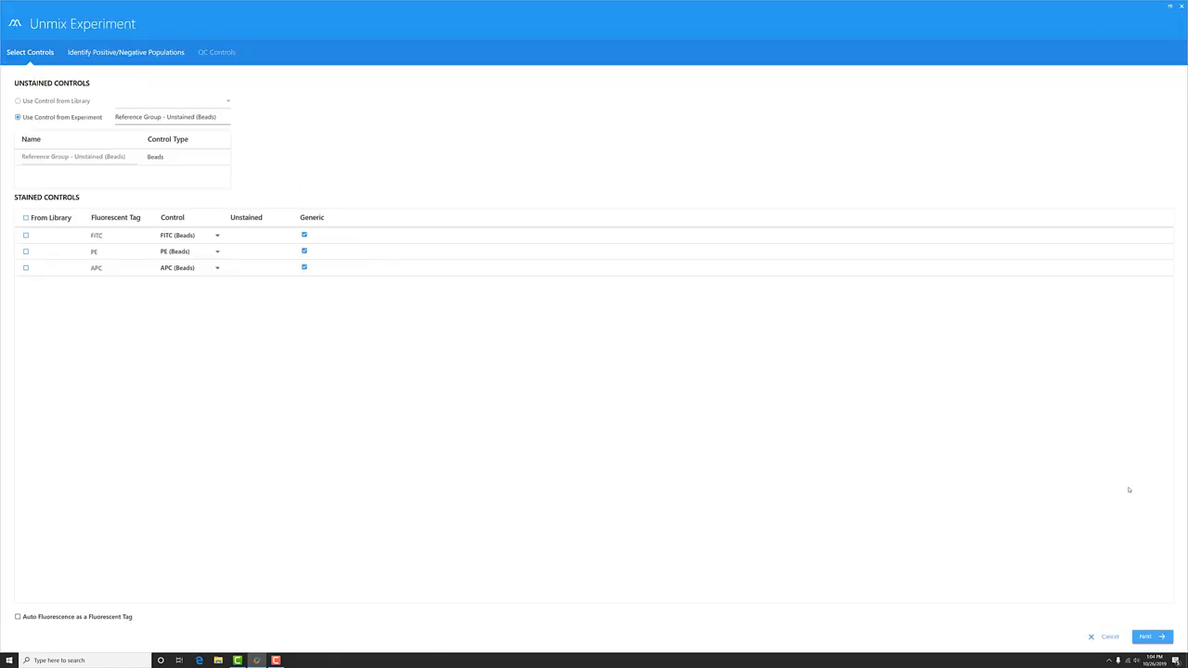
click(1159, 636)
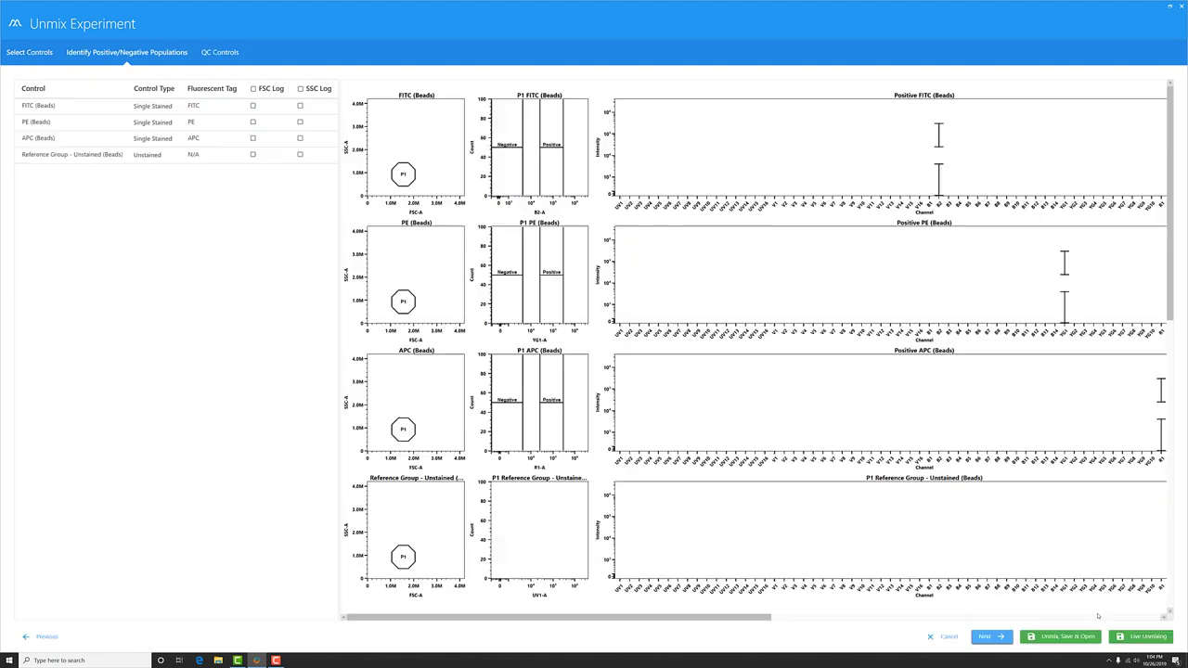
click(407, 174)
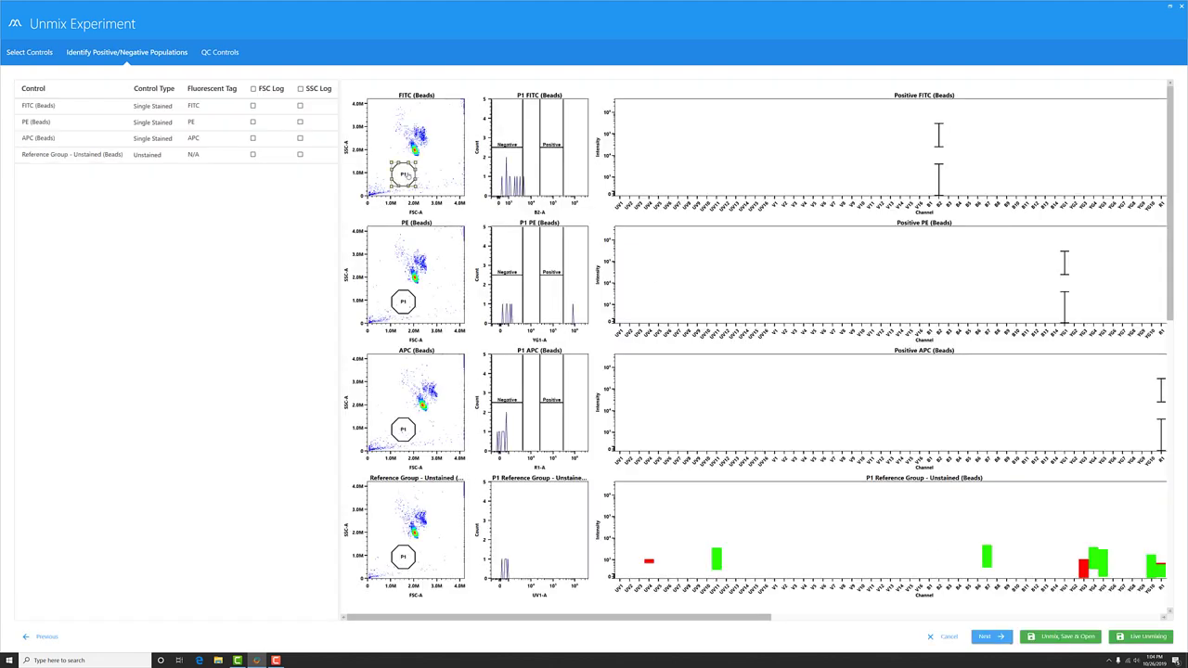
drag(407, 174, 414, 153)
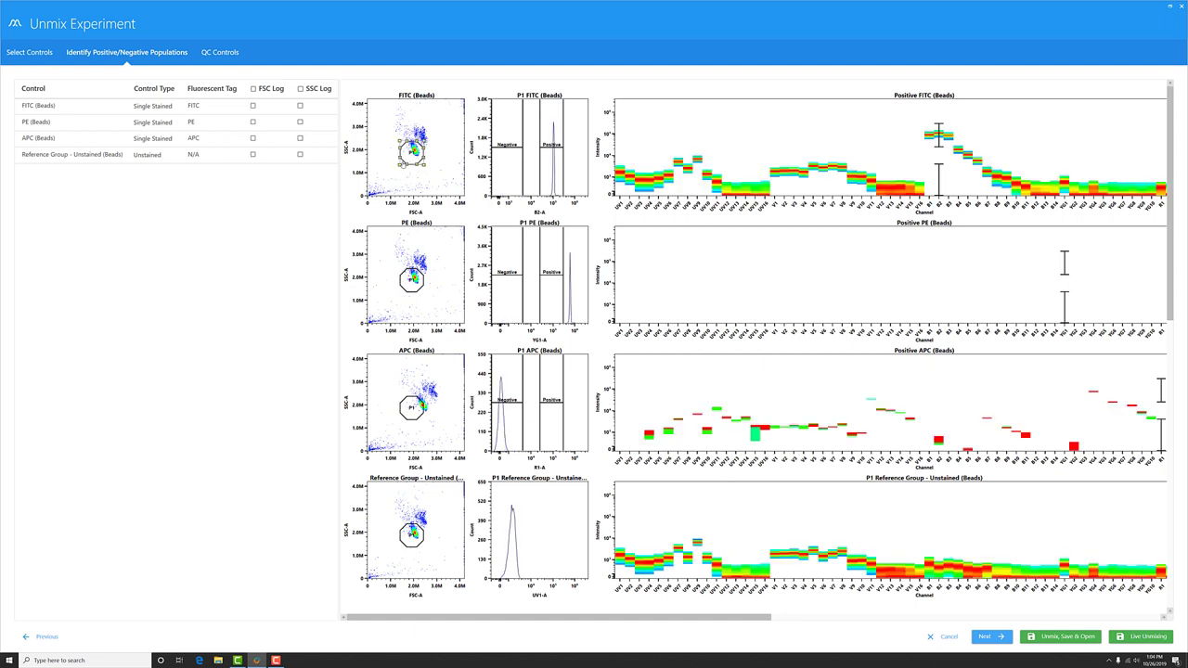
drag(401, 165, 407, 160)
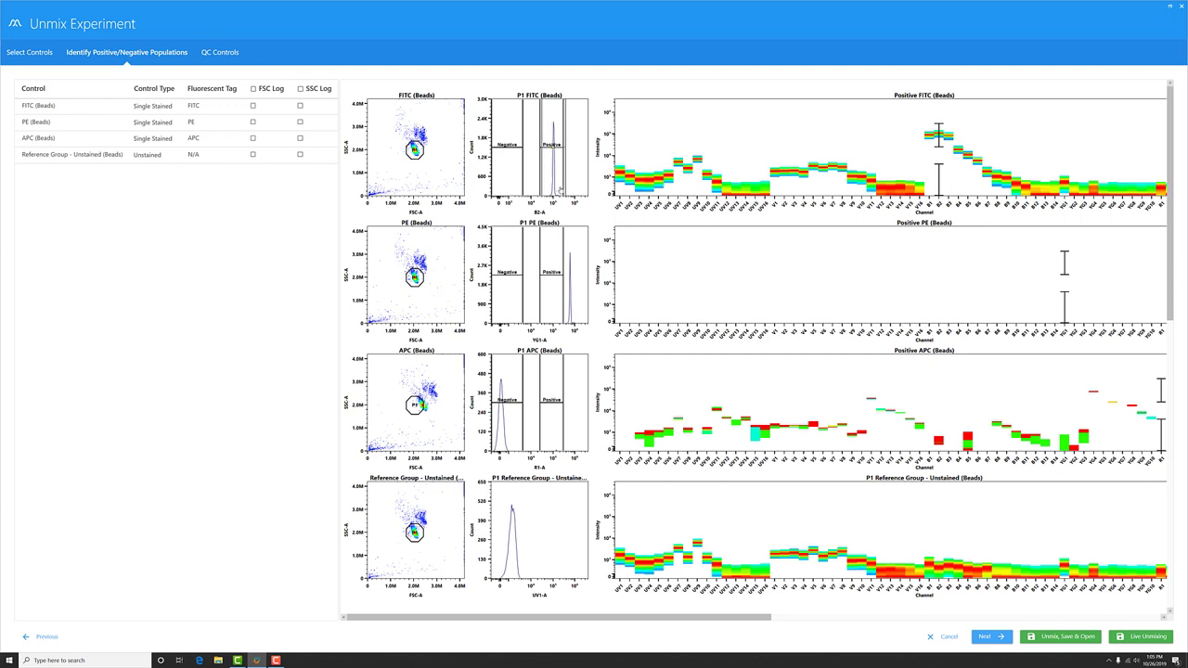
Shift the PE Positive gate onto the bright peak and nudge the APC P1 gate onto the beads.
drag(551, 297, 570, 297)
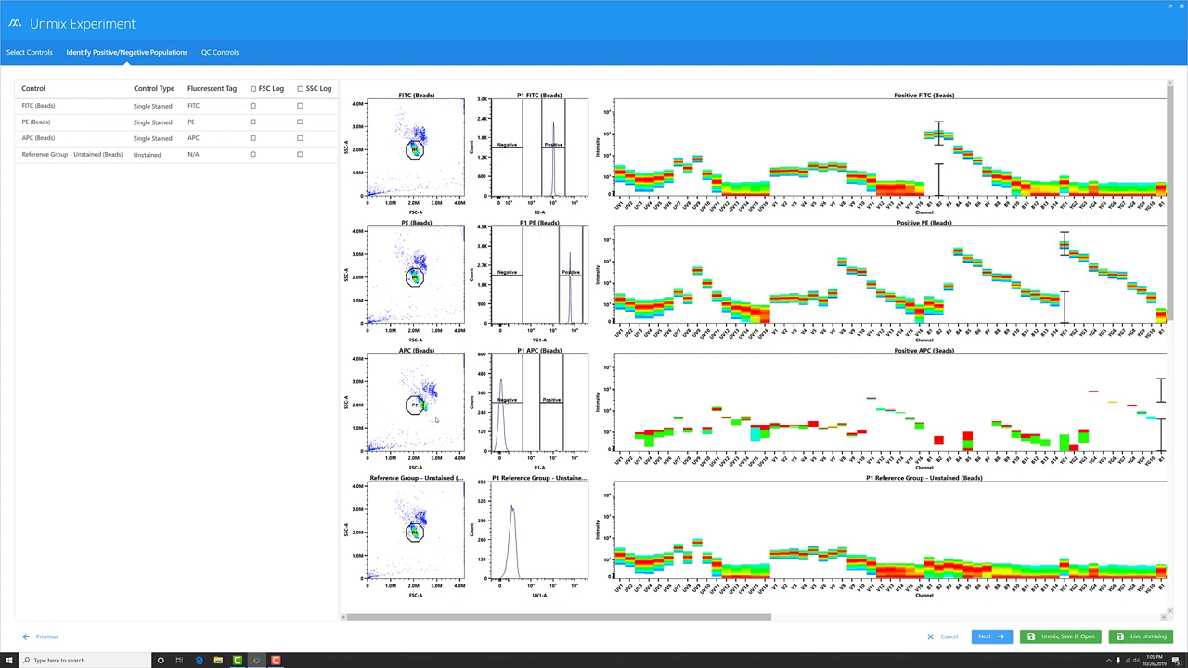
click(415, 406)
drag(415, 405, 418, 404)
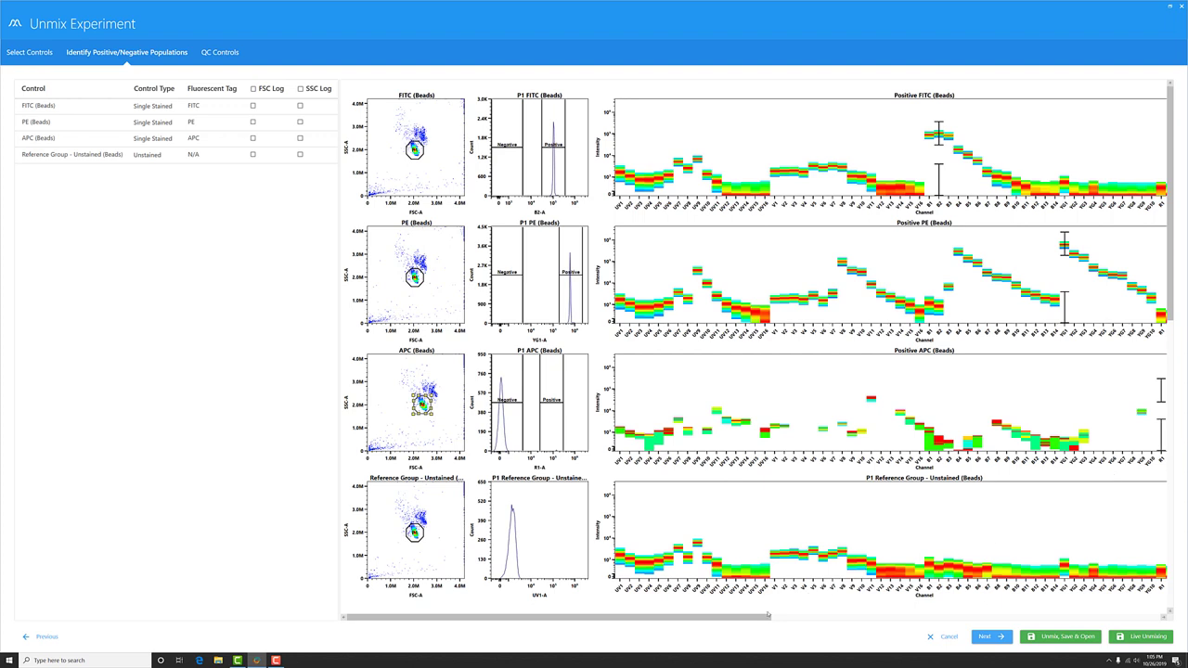
drag(768, 613, 776, 613)
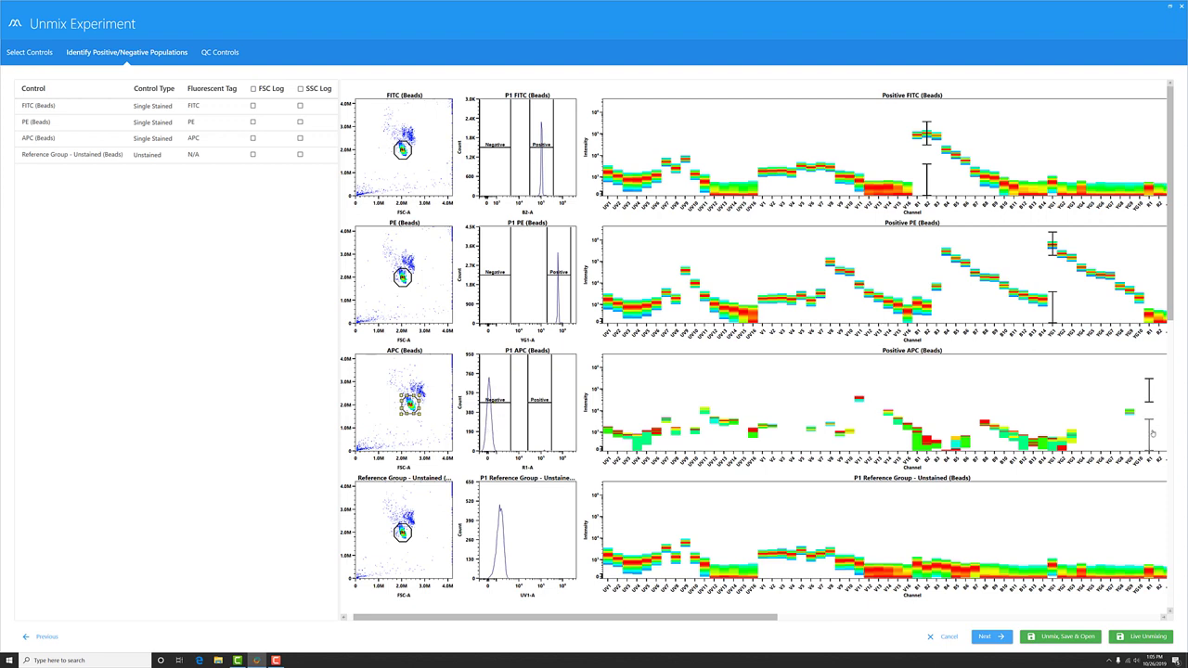
Set B1 as the Positive APC peak channel after trying V11 and V9.
click(1074, 431)
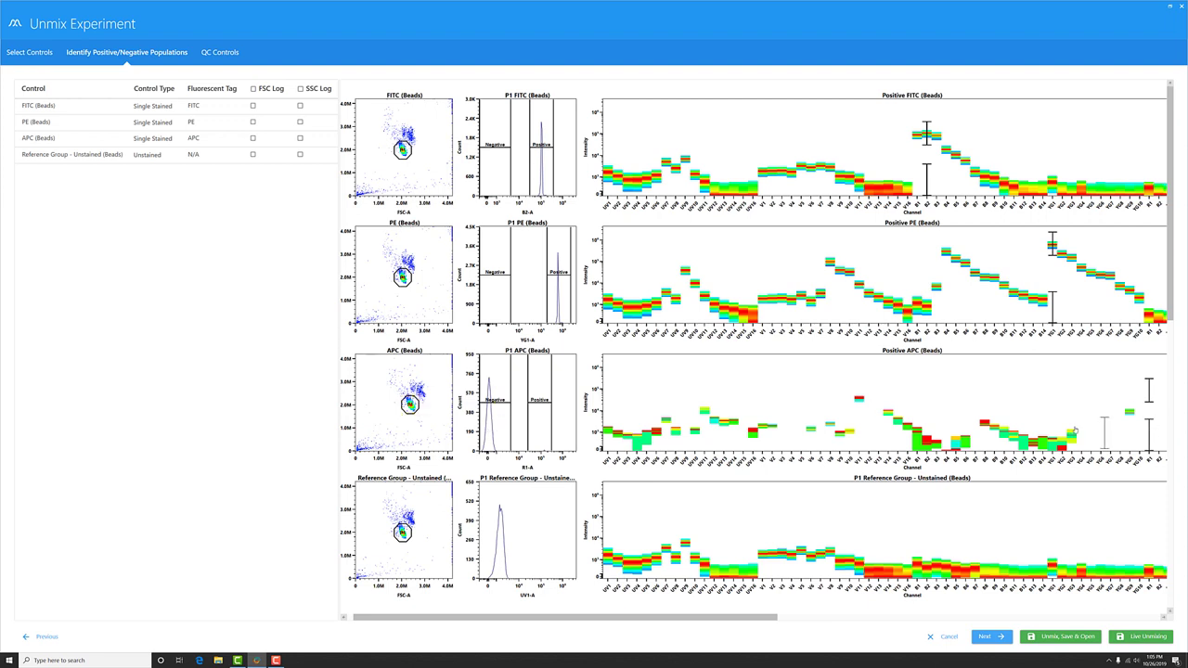
click(861, 426)
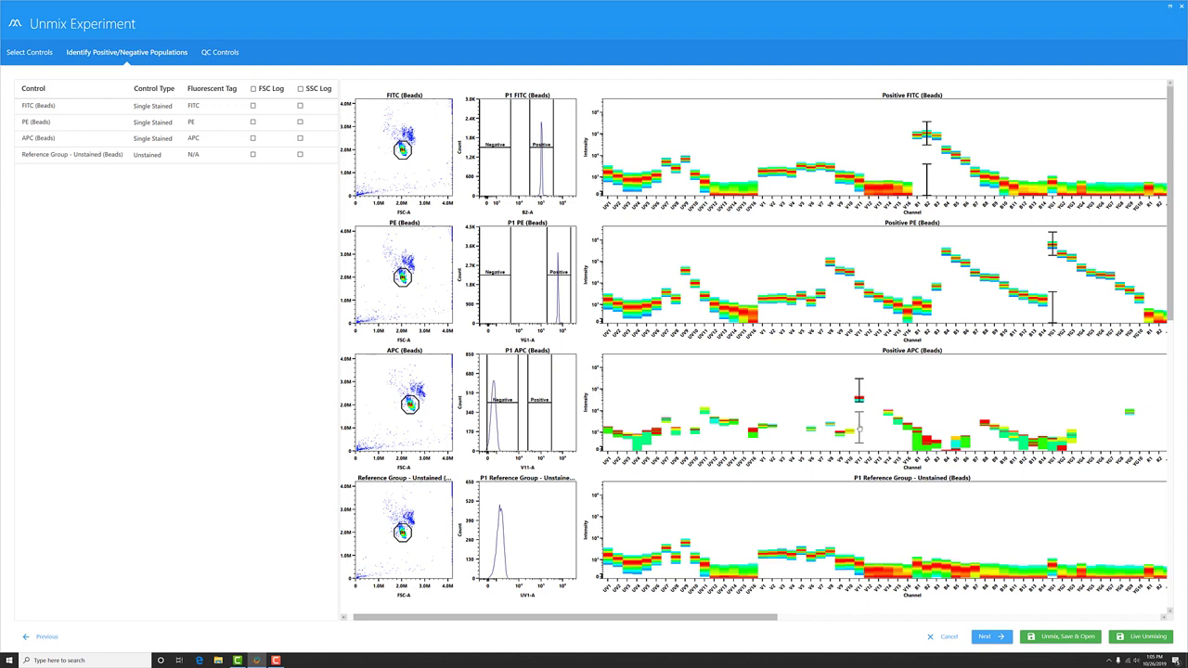
click(840, 433)
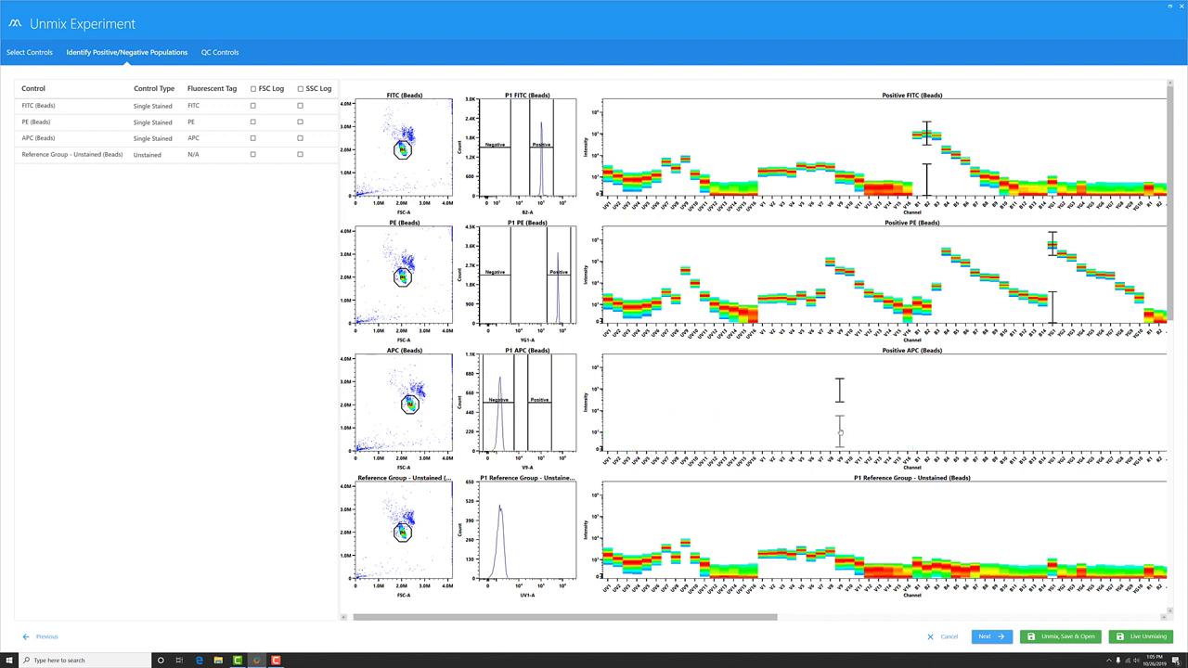
click(918, 434)
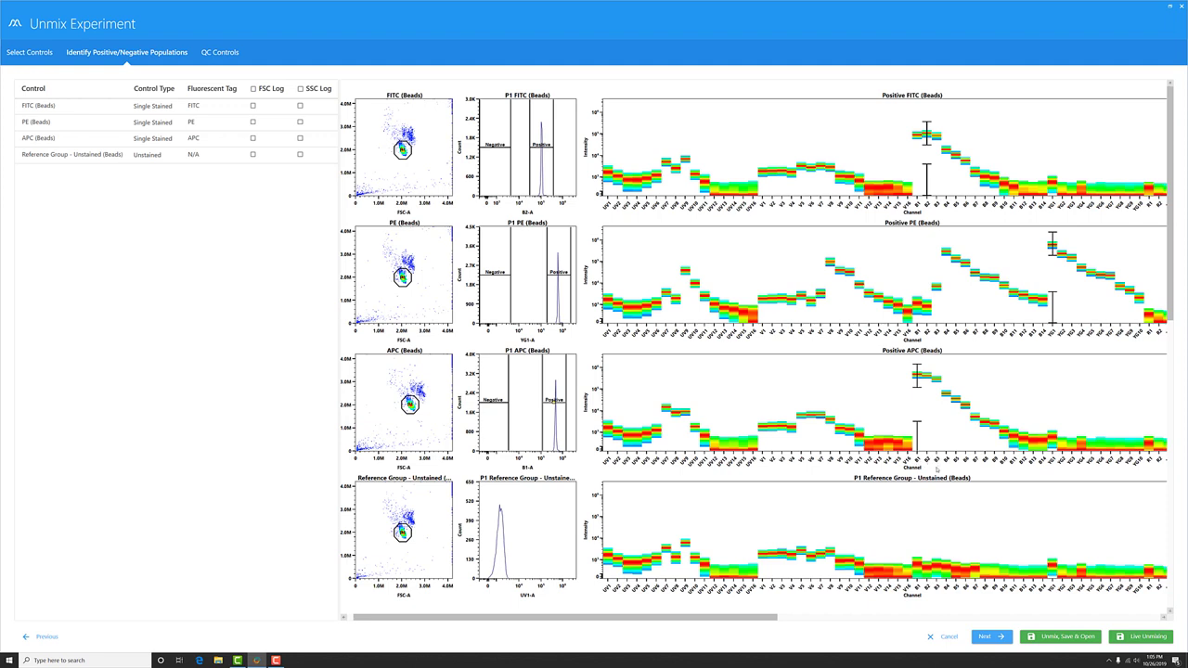
Advance to QC Controls and inspect the warning beside APC's 0.00027 similarity index.
click(996, 639)
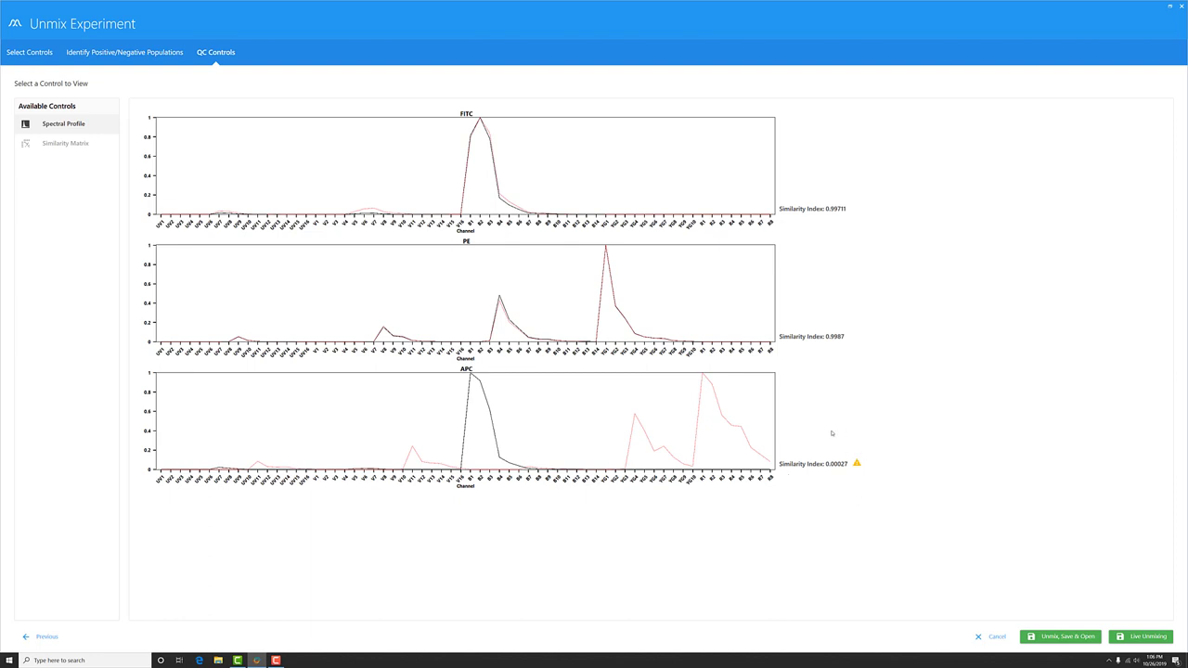
mouse_move(856, 464)
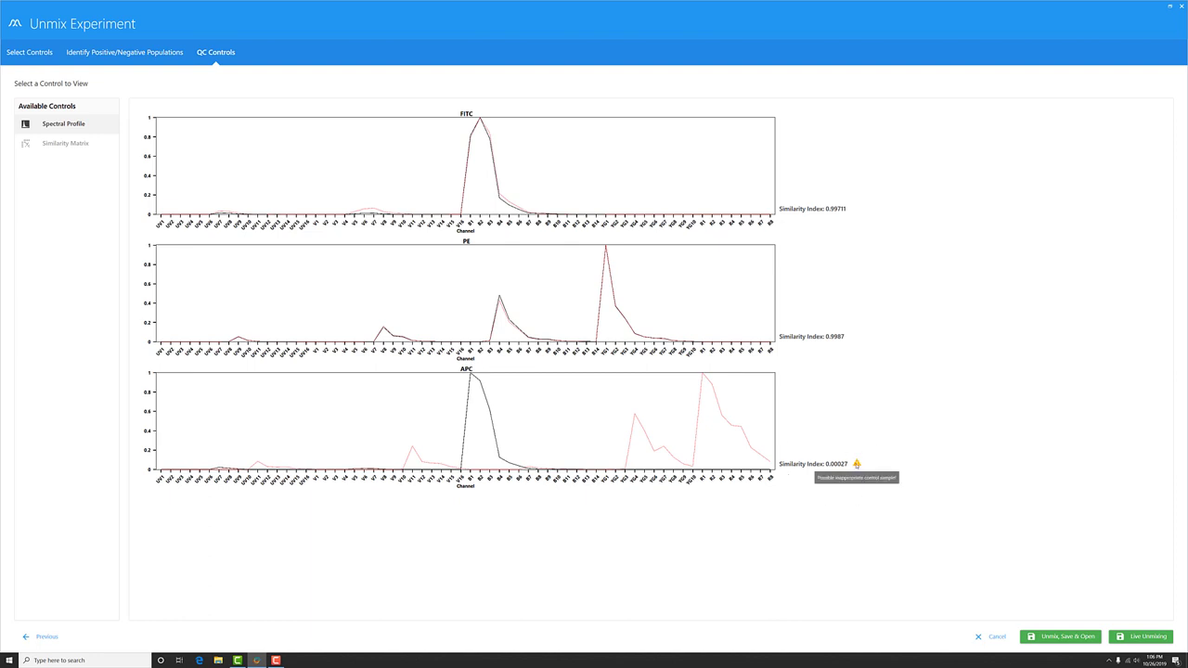